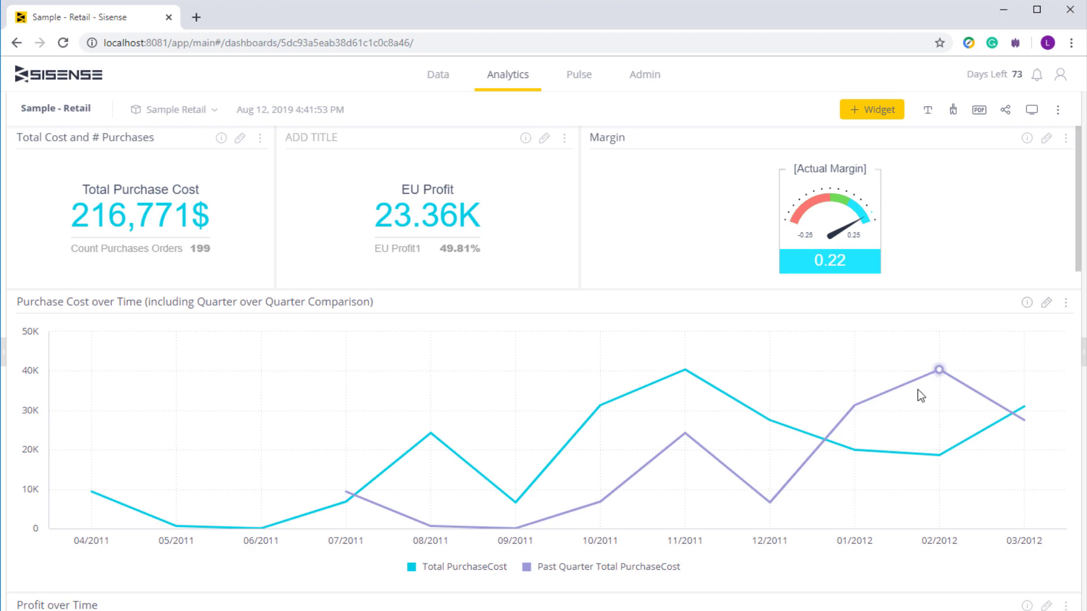
# Start a Pulse alert from the 03/2012 point of the Profit over Time chart and name it "Profit above 10K".
pyautogui.scroll(-6, 917, 389)
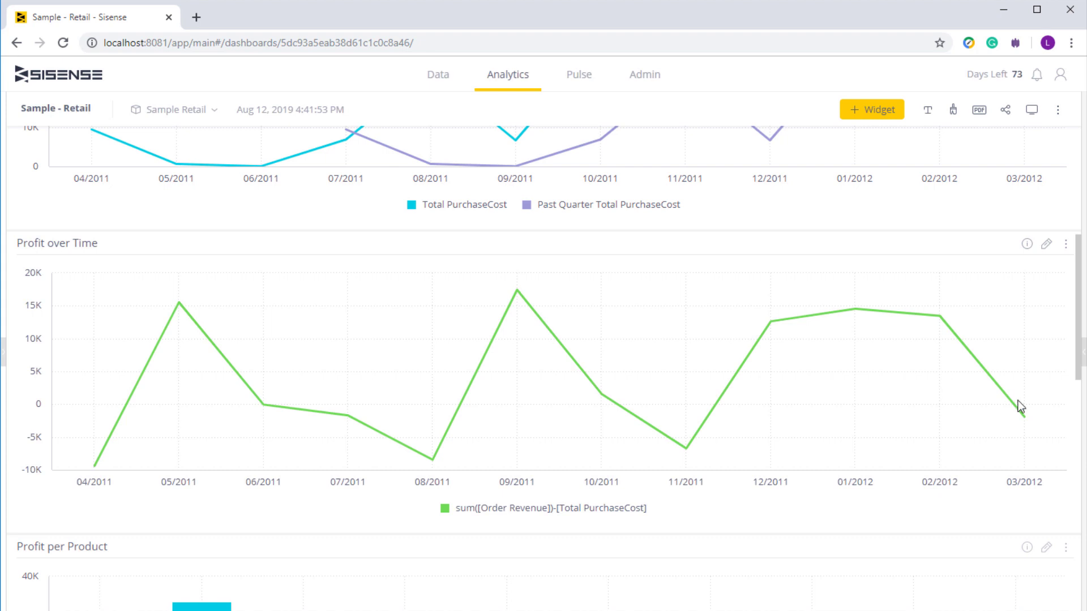
pyautogui.click(1003, 392)
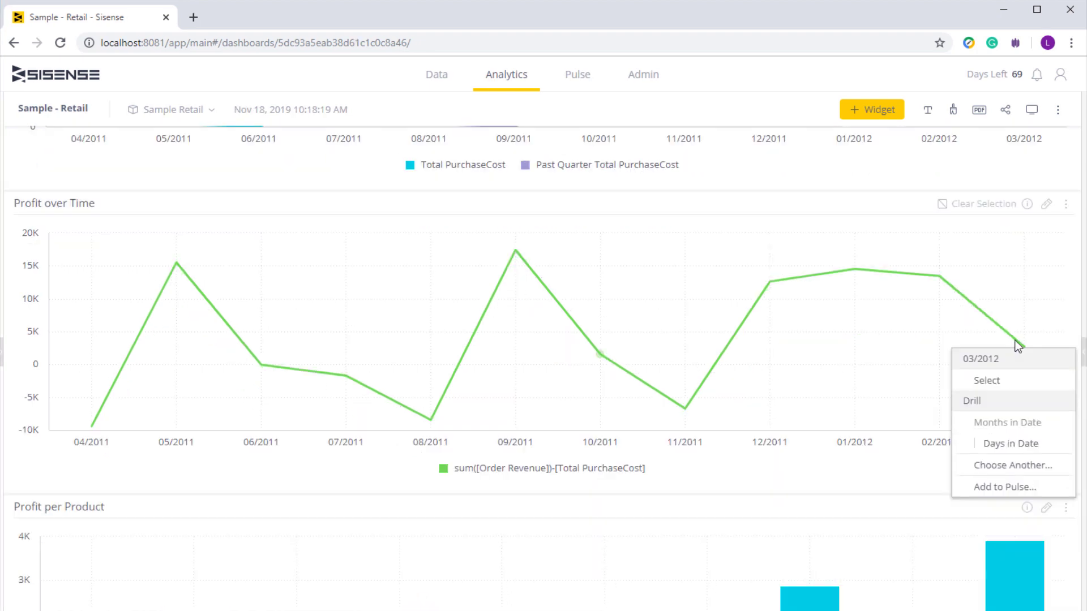
pyautogui.click(1004, 487)
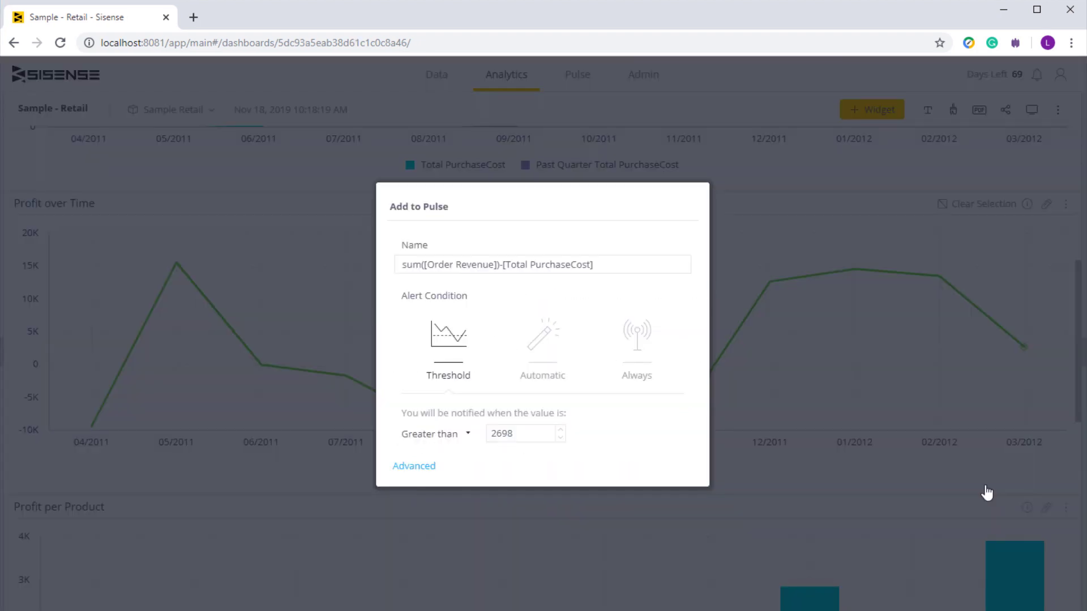
pyautogui.write('P')
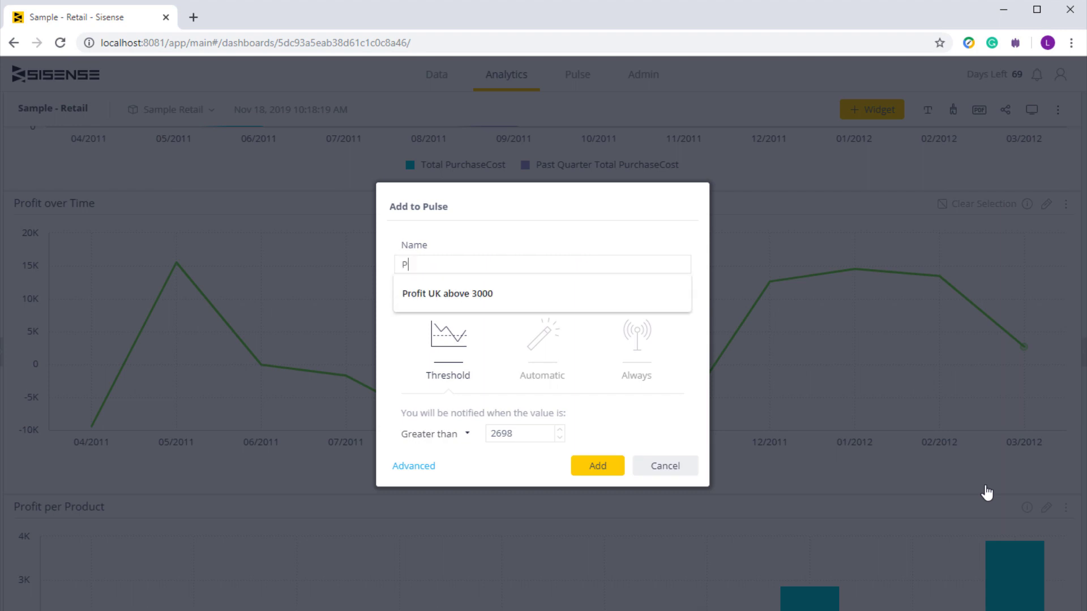
pyautogui.write('rofit above 10K')
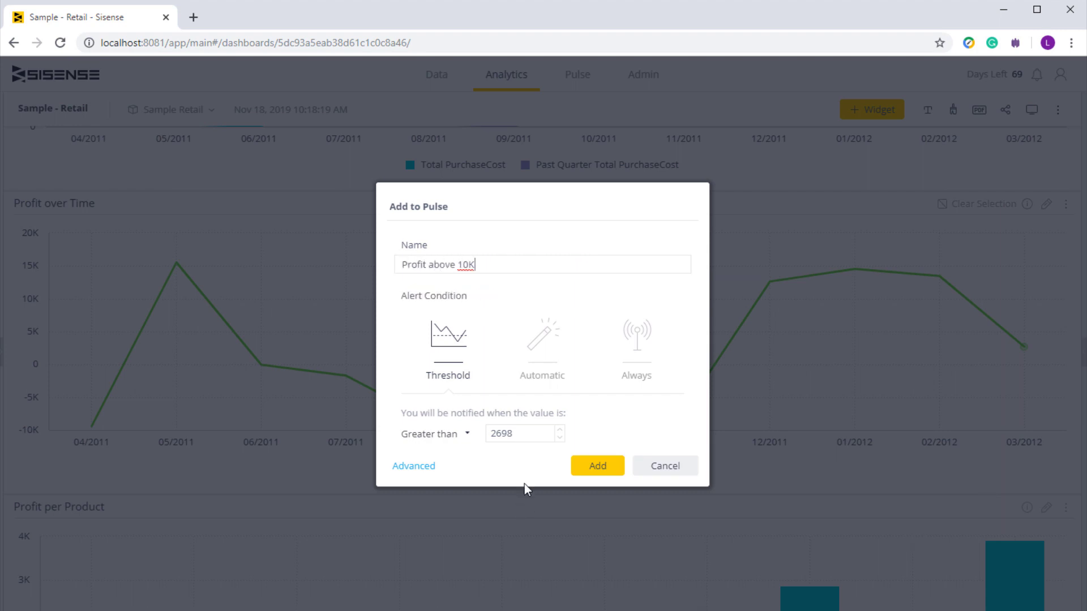
# Add the alert with a "Greater than" threshold of 10 and open the Pulse page.
pyautogui.doubleClick(524, 433)
pyautogui.write('10')
pyautogui.click(585, 471)
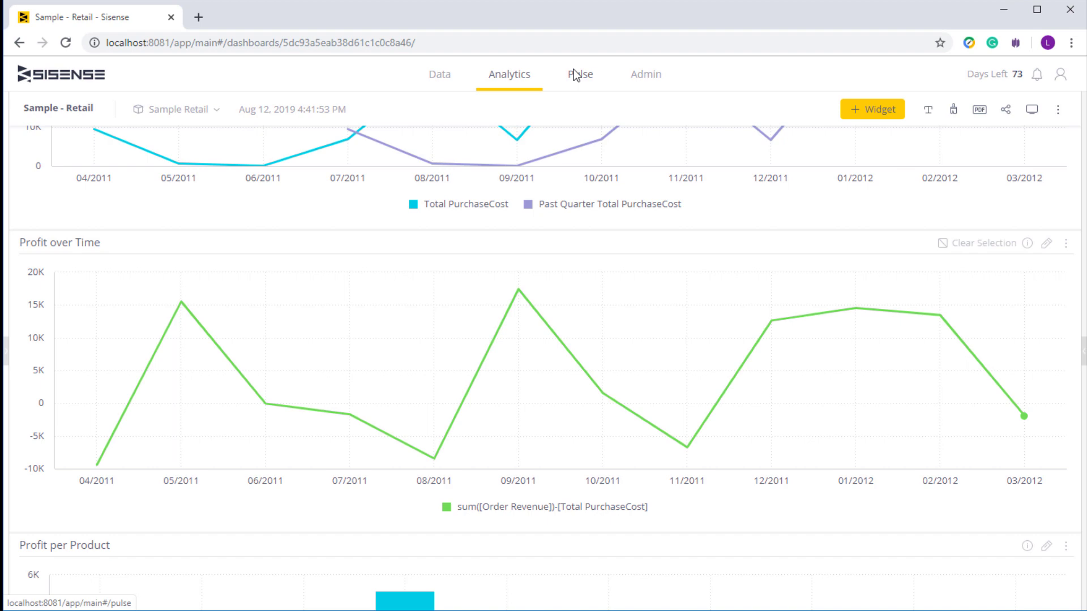
pyautogui.click(575, 75)
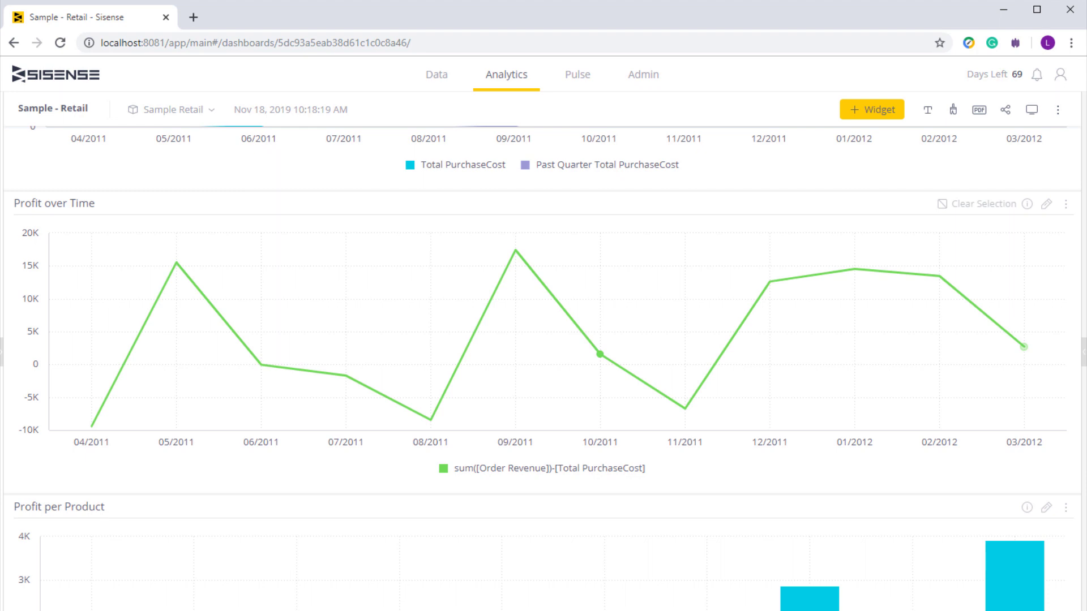
# Filter the Sample - Retail dashboard's CountryName to United Kingdom only and collapse the filters.
pyautogui.click(1078, 357)
pyautogui.click(928, 228)
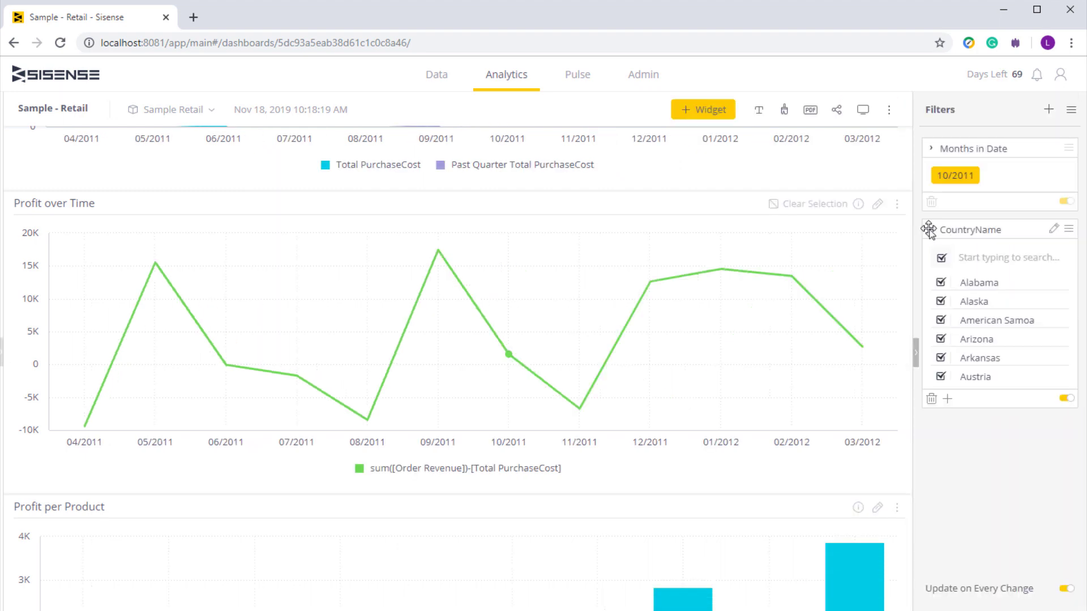
pyautogui.click(941, 258)
pyautogui.click(974, 258)
pyautogui.write('united')
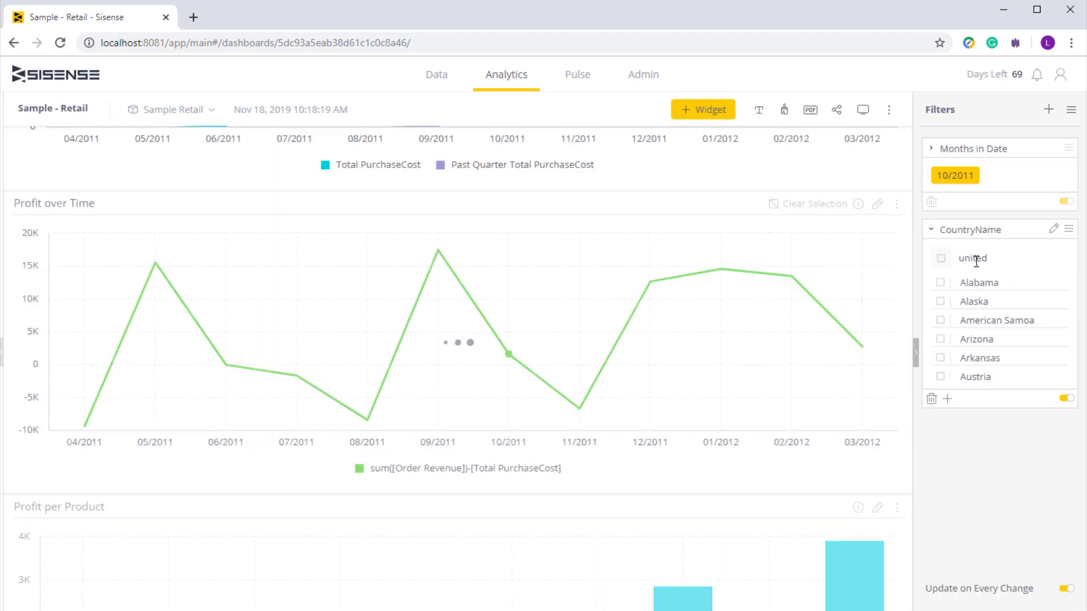
pyautogui.click(940, 283)
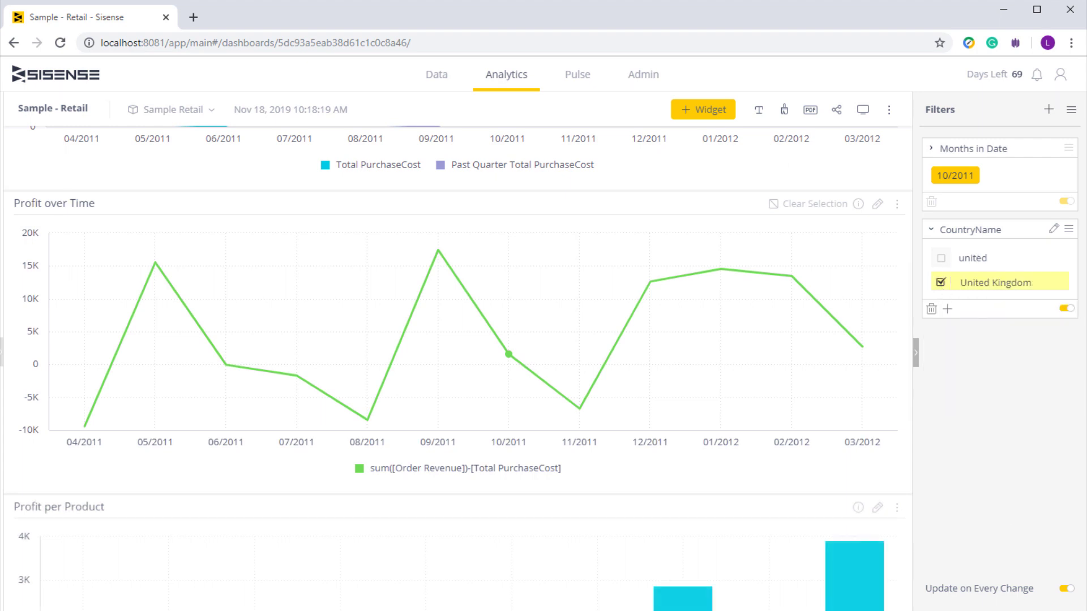
pyautogui.click(915, 356)
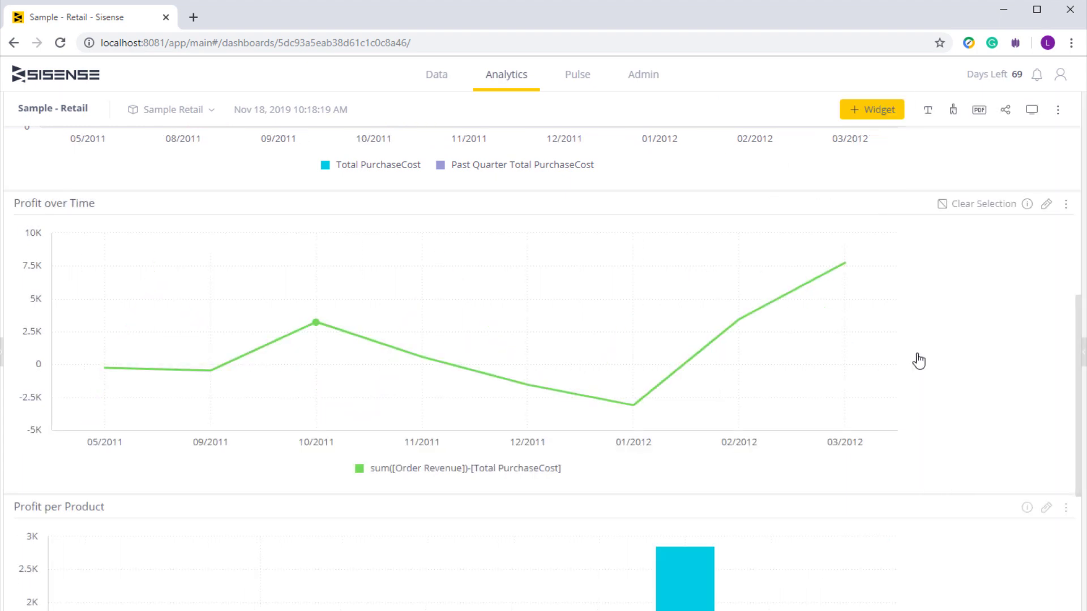
# Start a Pulse alert from the filtered Profit over Time chart's 03/2012 point and name it "profit above 8K - UK".
pyautogui.click(1003, 264)
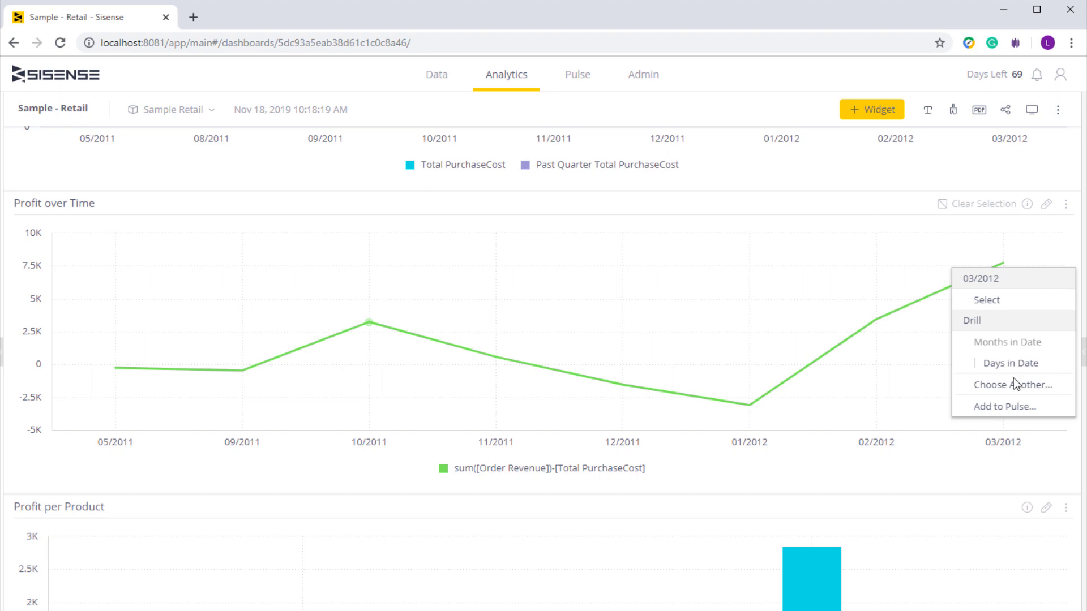
pyautogui.click(1000, 406)
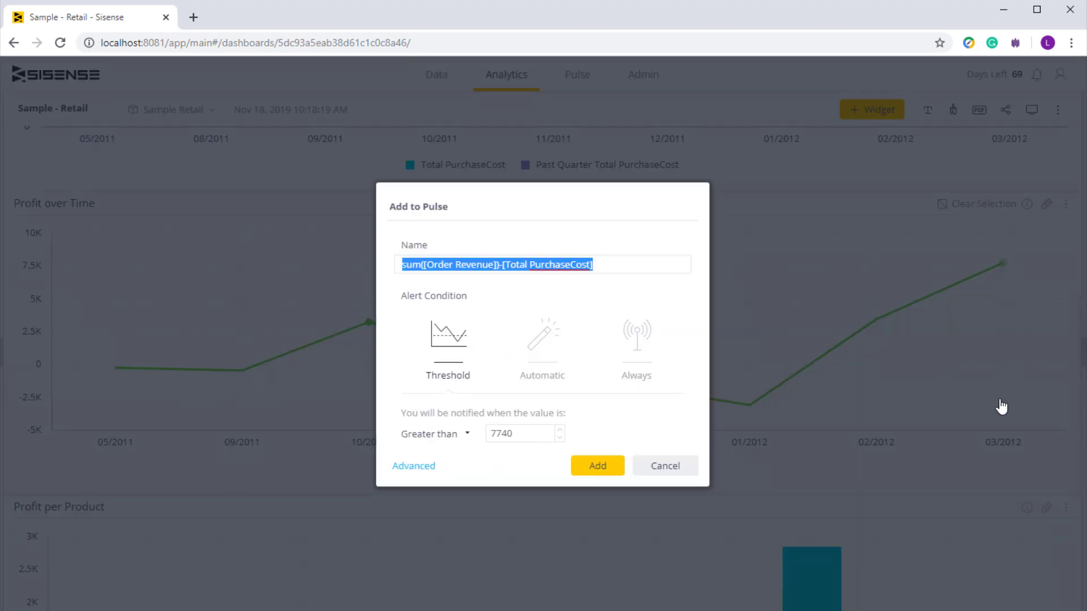
pyautogui.write('profit above 8')
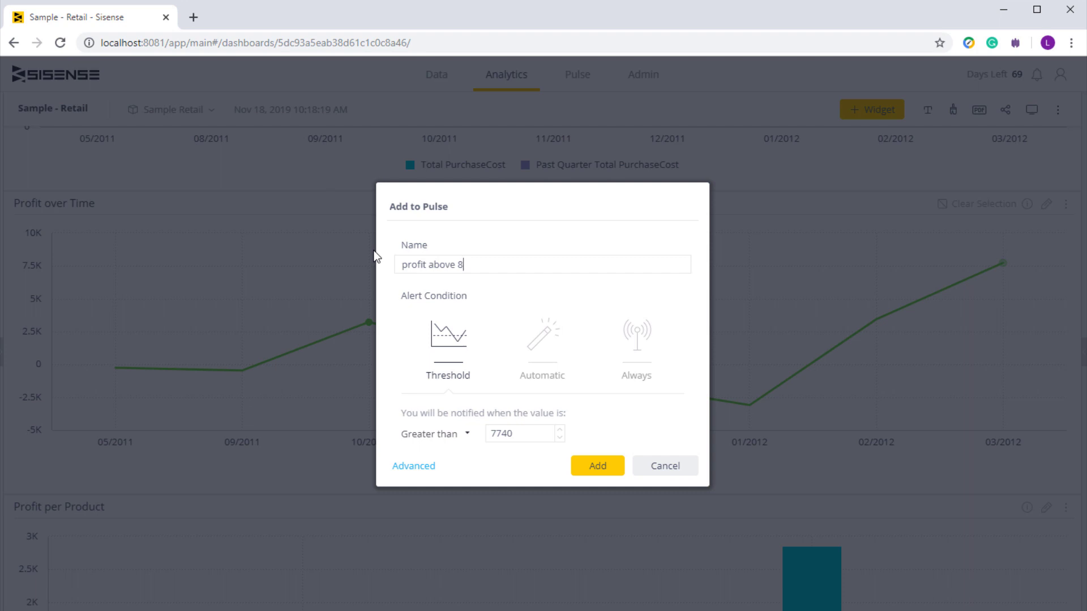
pyautogui.write('K - UK')
# Set the UK alert's "Greater than" threshold to 8 and show its active filters in the advanced settings.
pyautogui.moveTo(520, 432); pyautogui.dragTo(480, 436)
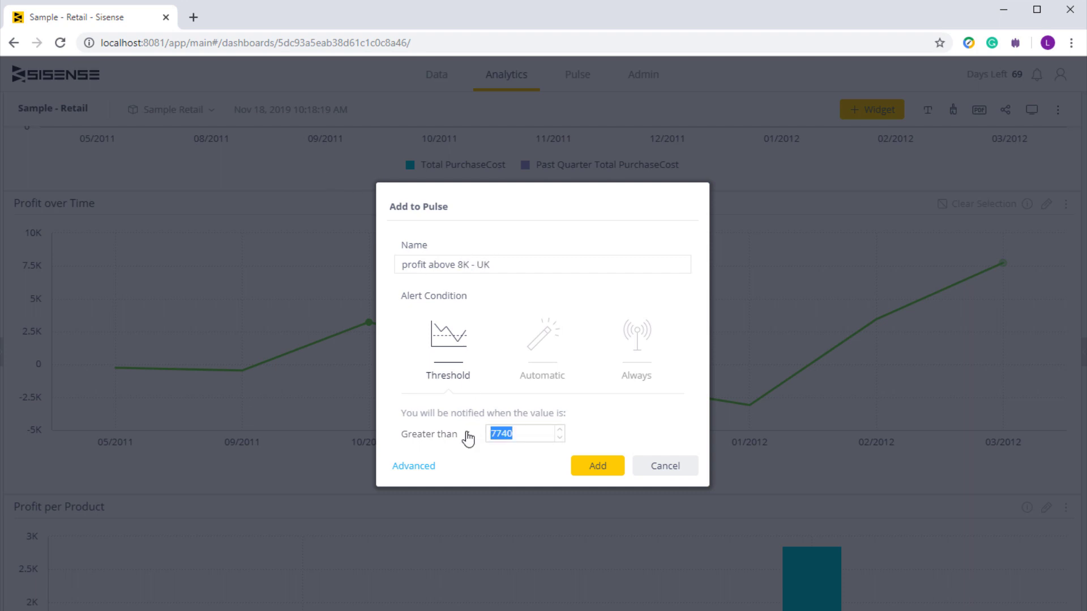
pyautogui.write('8')
pyautogui.click(405, 467)
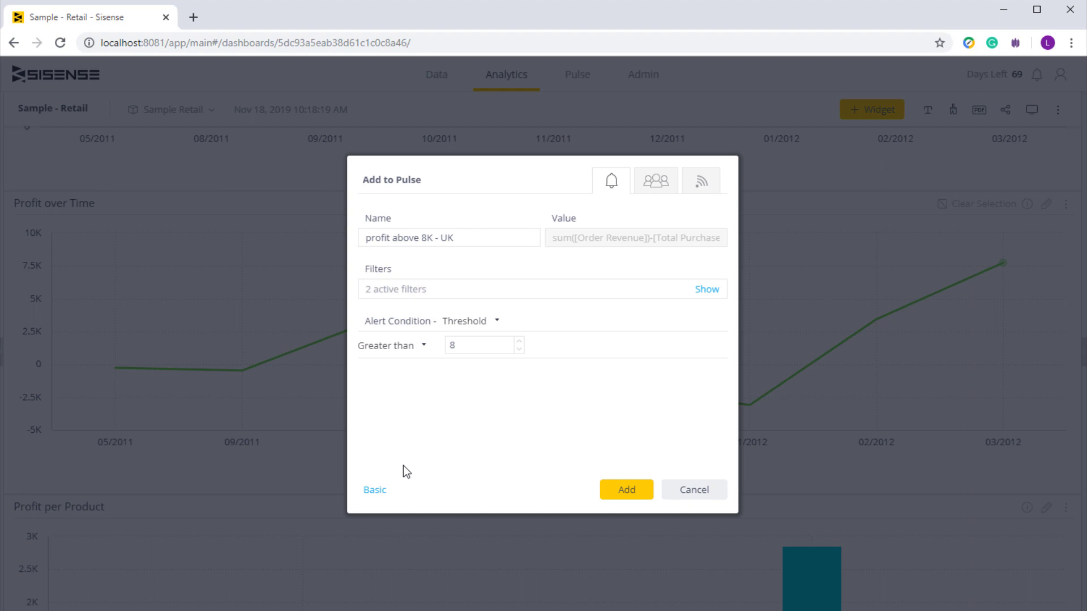
pyautogui.click(714, 293)
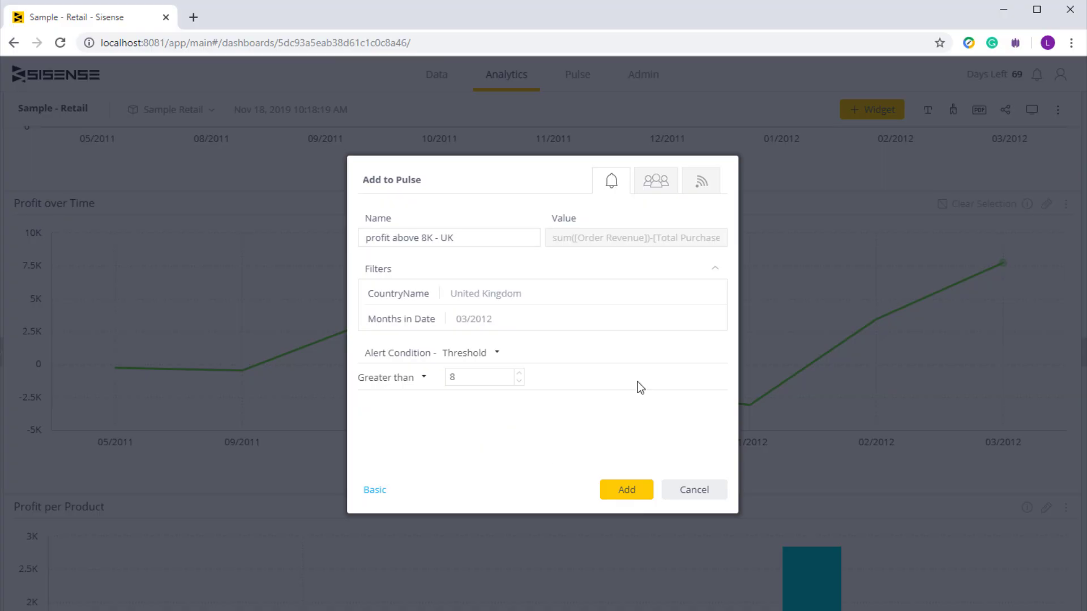
# Find another user by the start of their name and add them as a recipient of the UK alert.
pyautogui.click(658, 184)
pyautogui.click(370, 207)
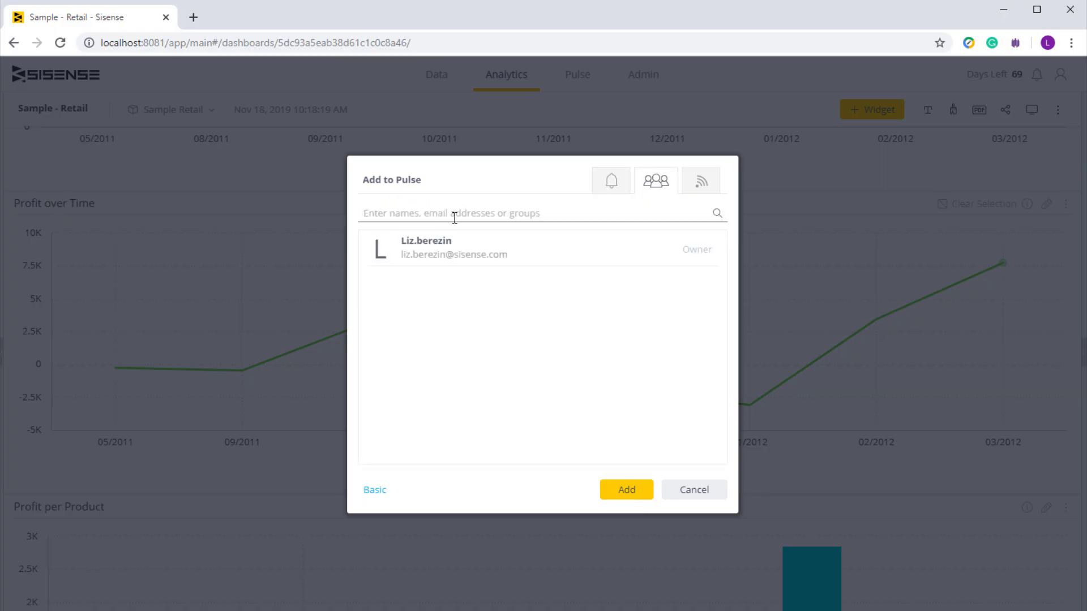
pyautogui.write('ja')
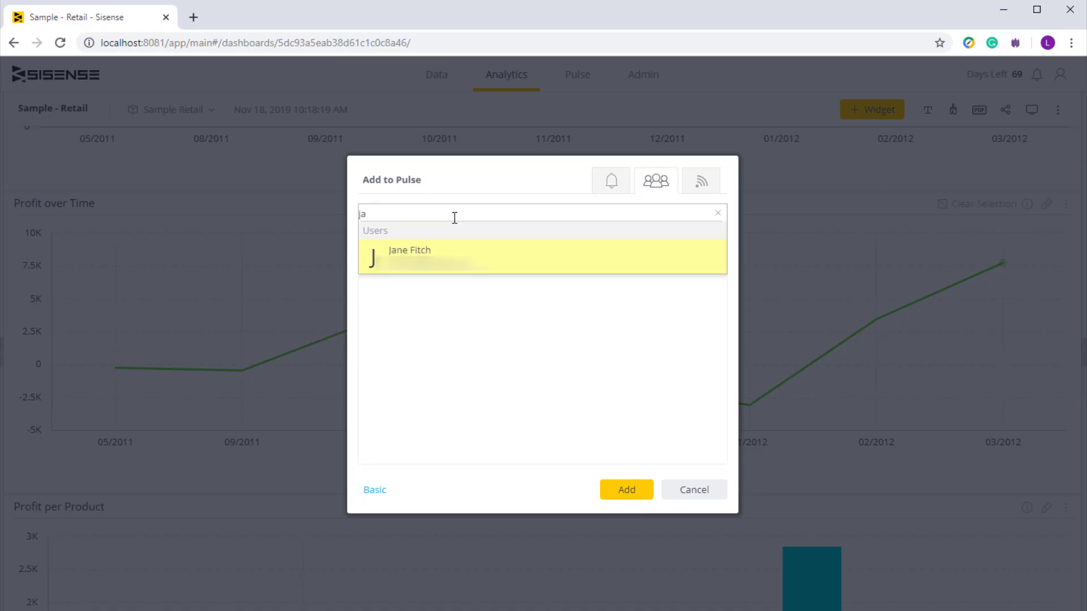
pyautogui.click(403, 251)
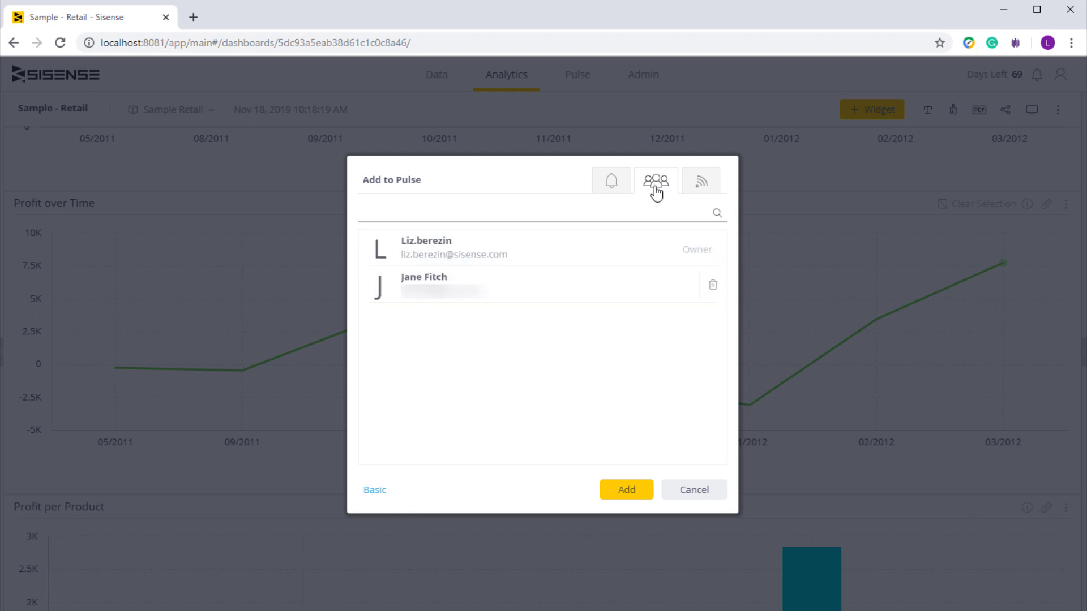
# Enter the notification message "This is your Pulse notification." for the UK alert and expand its additional options.
pyautogui.click(702, 186)
pyautogui.click(554, 237)
pyautogui.write('This is your ')
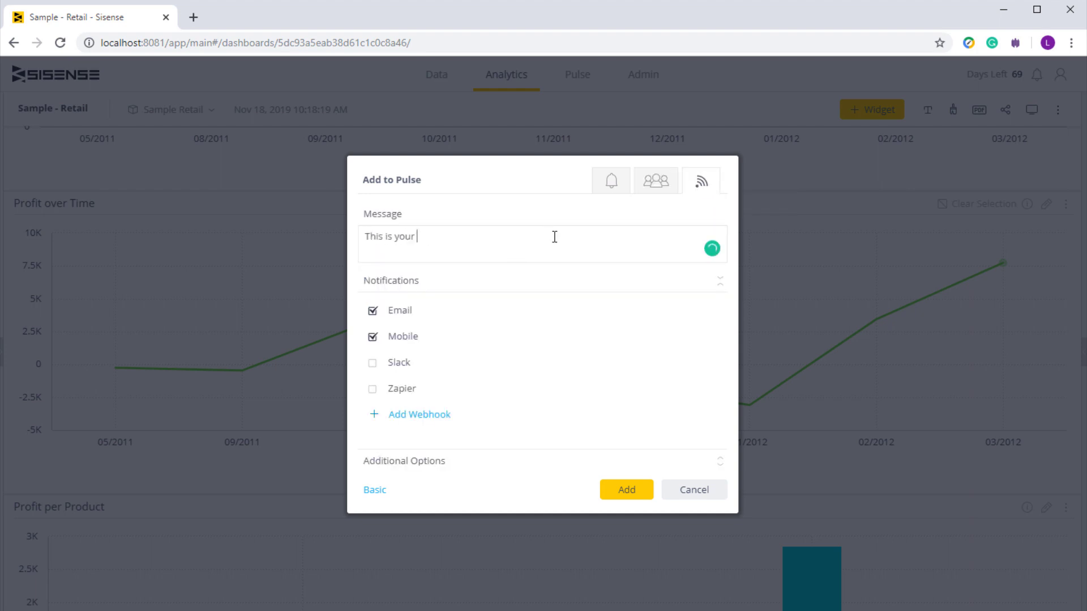
pyautogui.write('Pulse notification.')
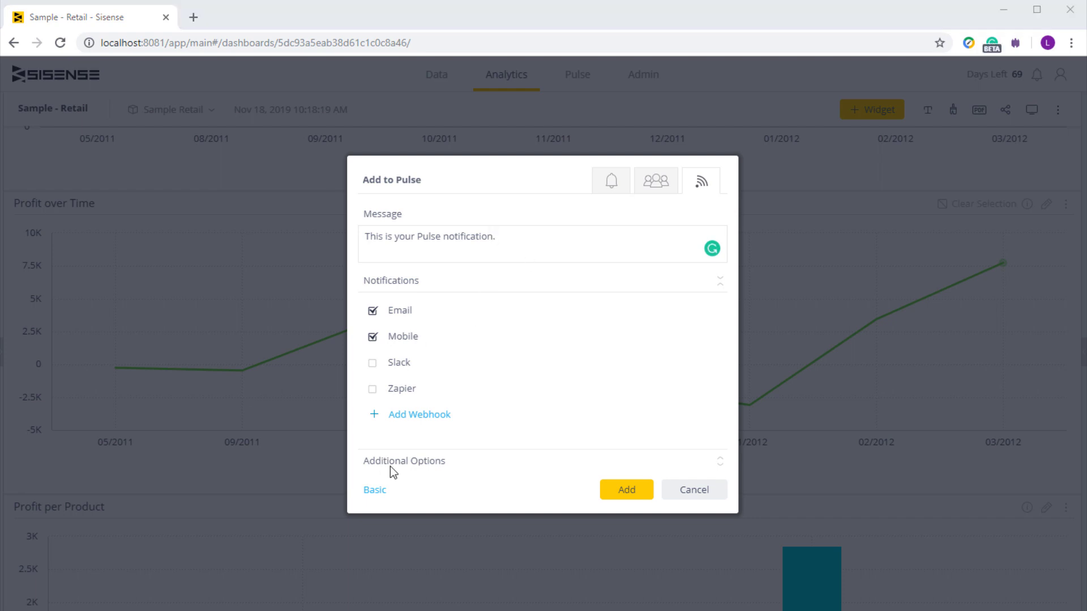
pyautogui.click(424, 462)
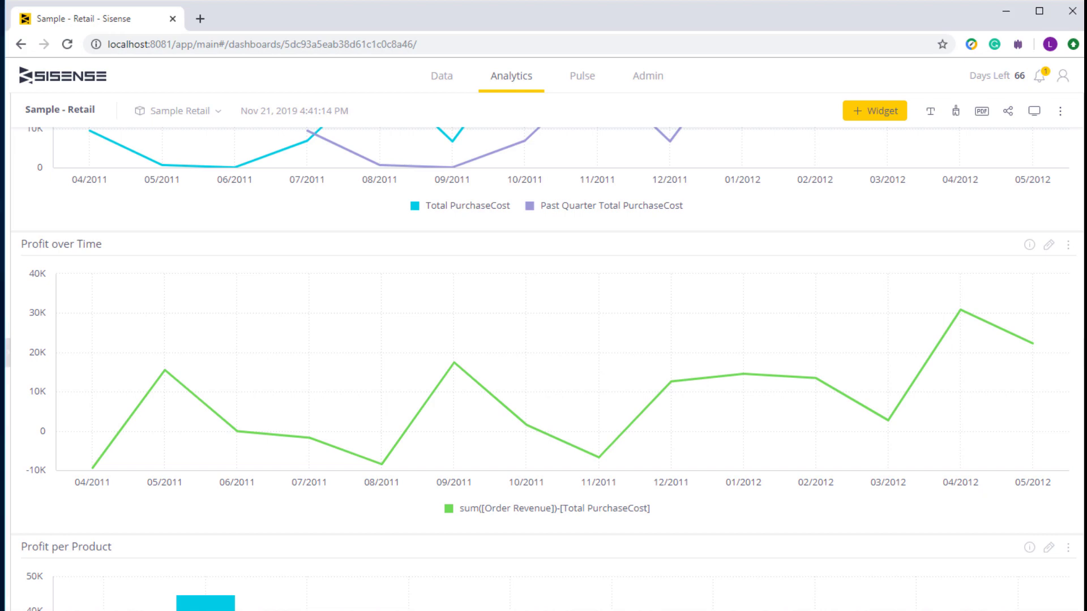
# Check the alert notifications, and on the Pulse page view the history and available actions of the "Profit above 10K" alert.
pyautogui.click(1045, 77)
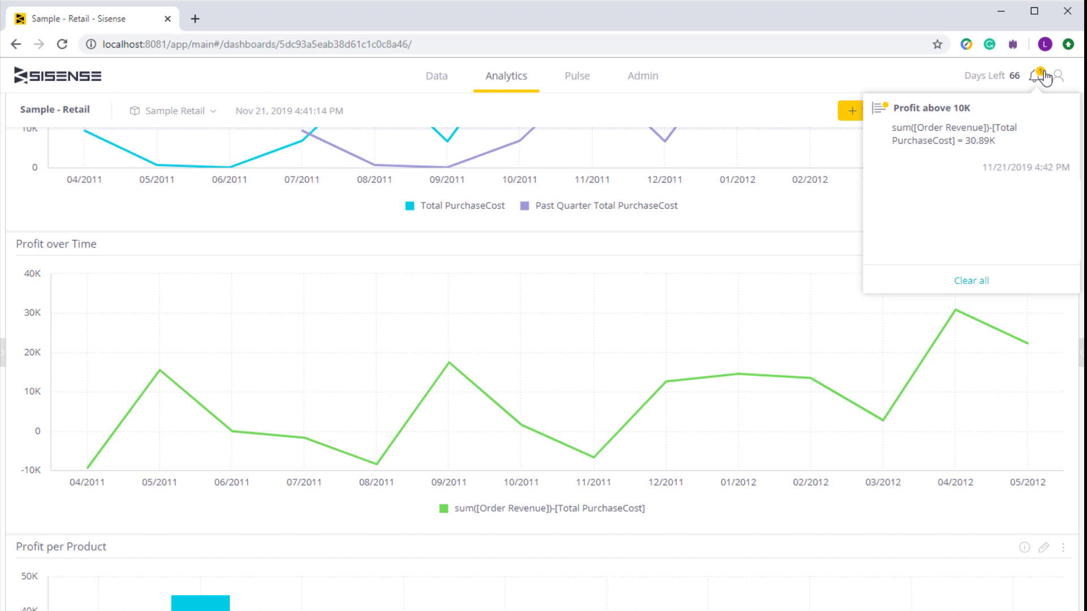
pyautogui.click(580, 83)
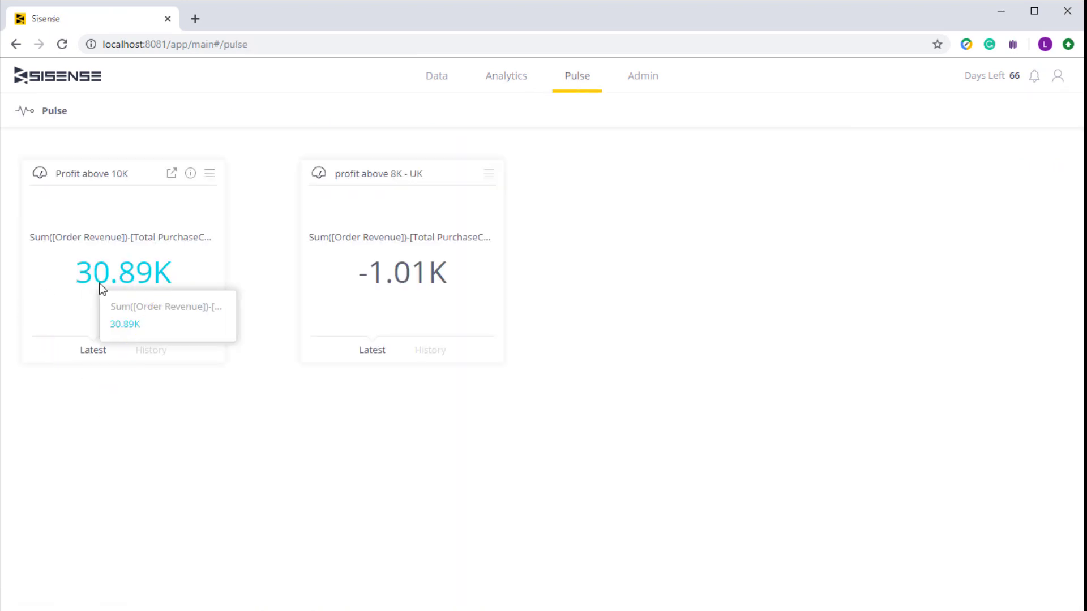
pyautogui.click(151, 350)
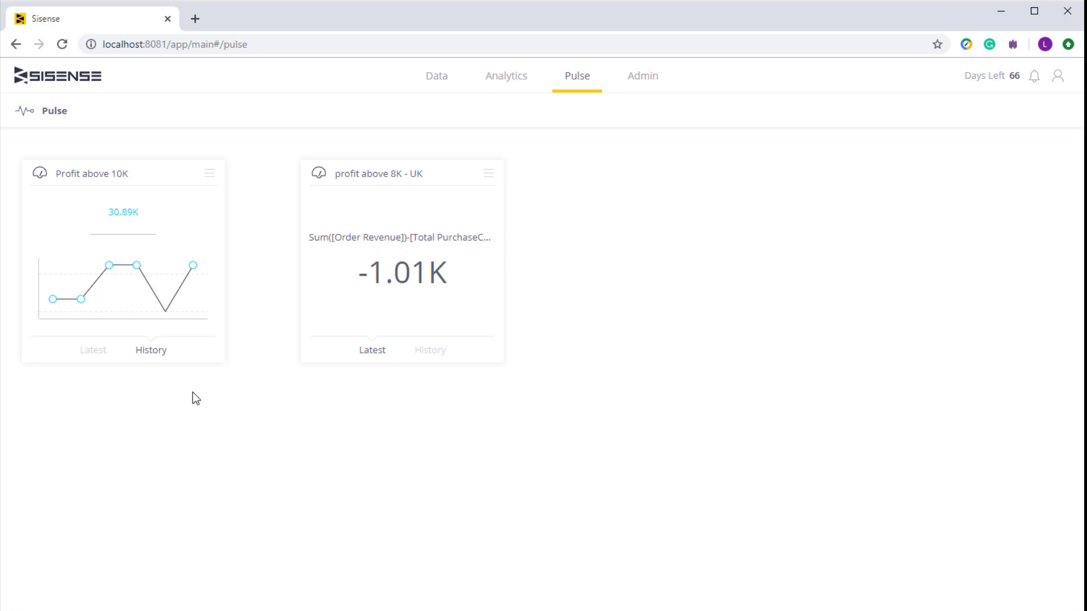
pyautogui.click(207, 176)
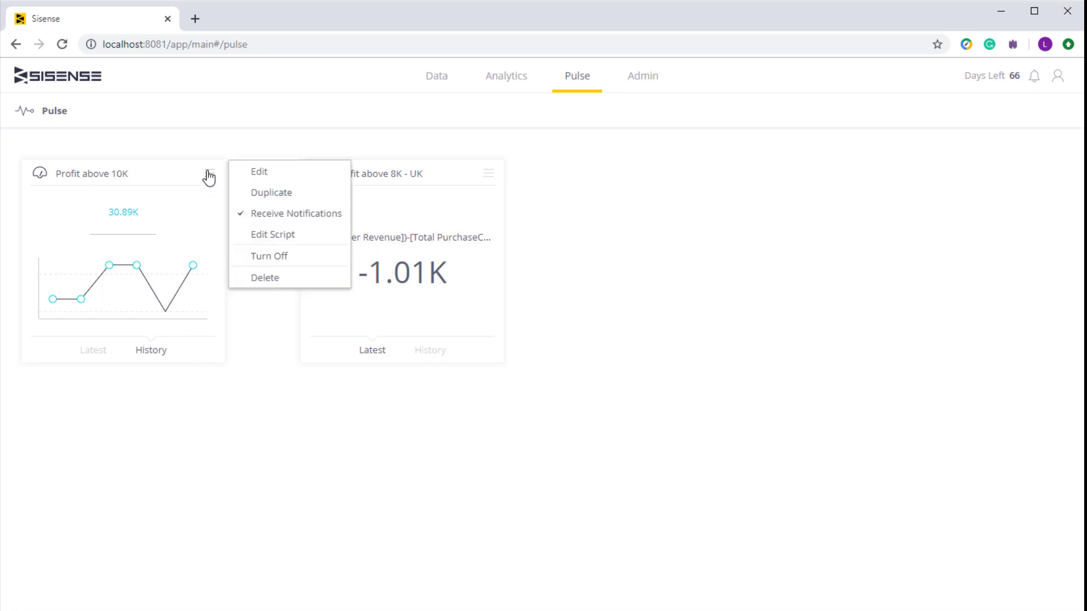